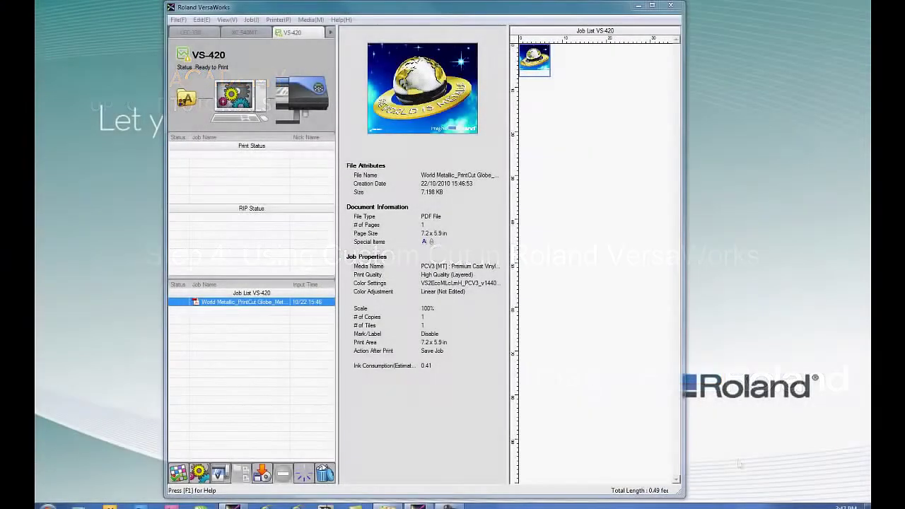
Maximize VersaWorks, open the globe job's settings, and set the graphic width to 6 in (4.96 in high)
click(651, 5)
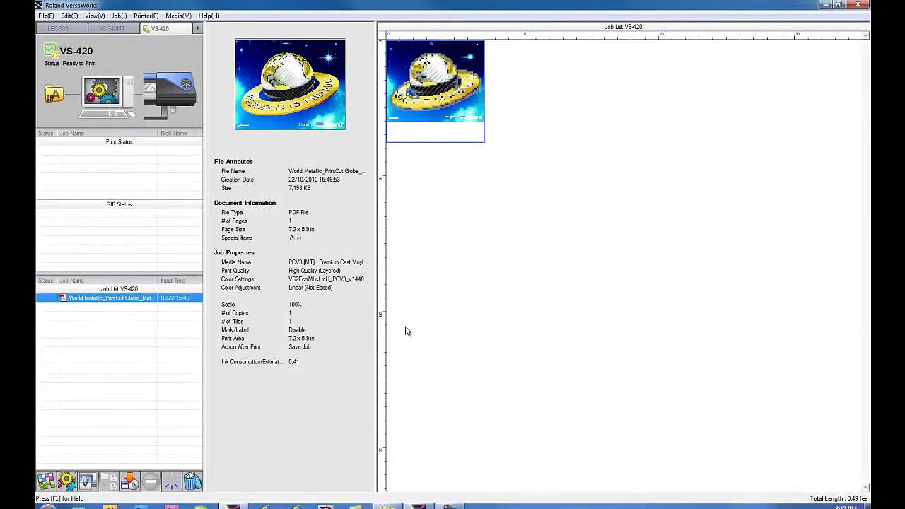
double_click(83, 299)
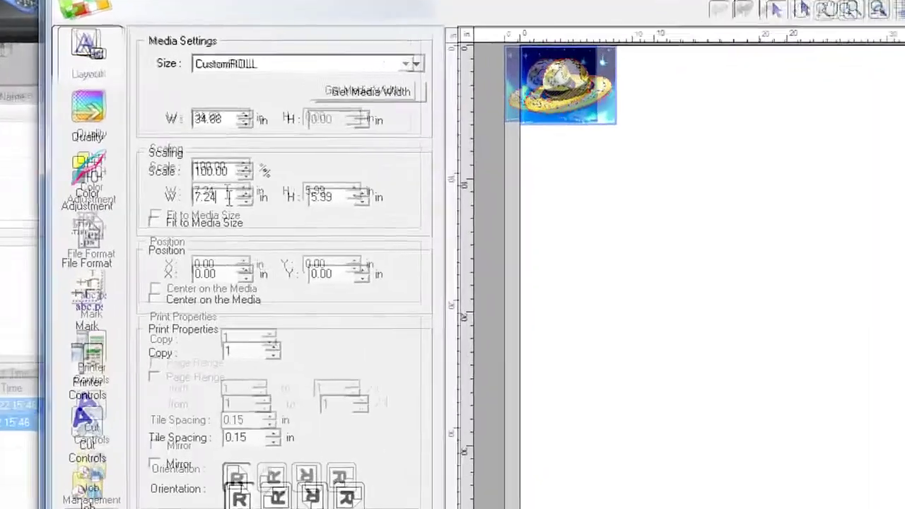
drag(216, 154, 188, 155)
text(6)
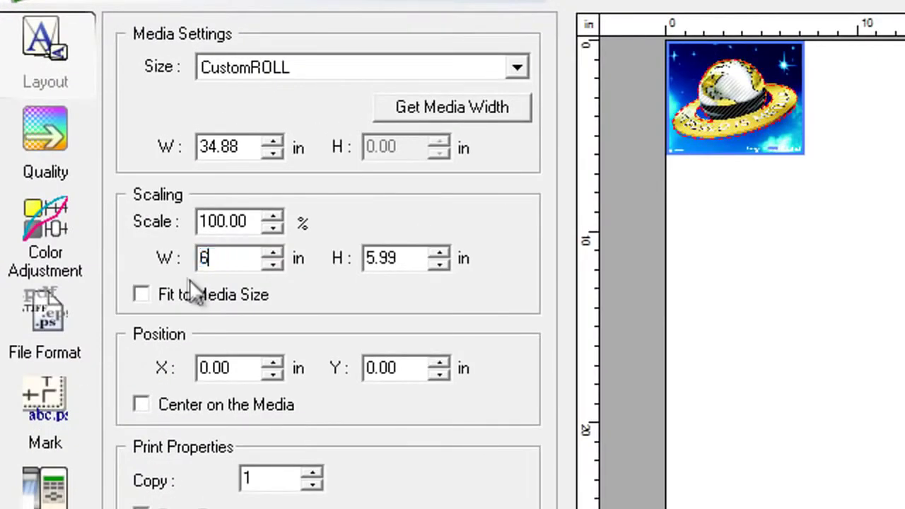
key(Return)
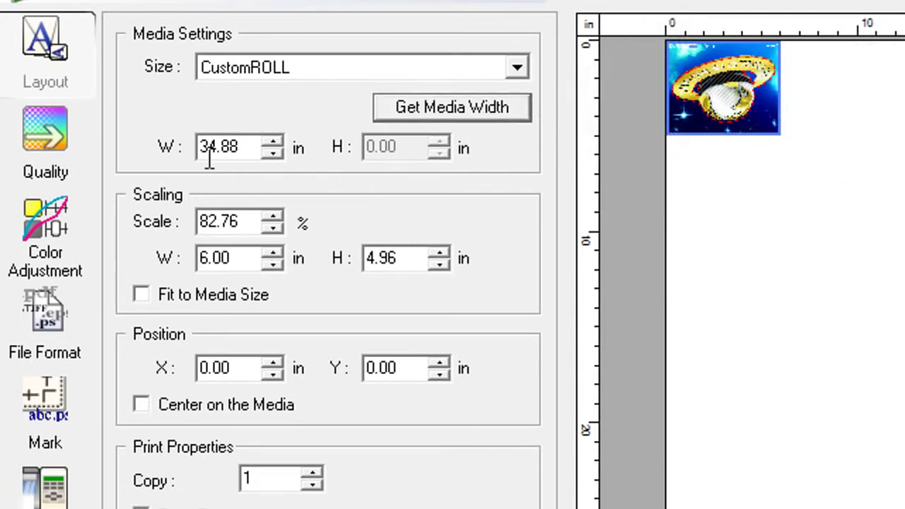
drag(248, 157, 224, 152)
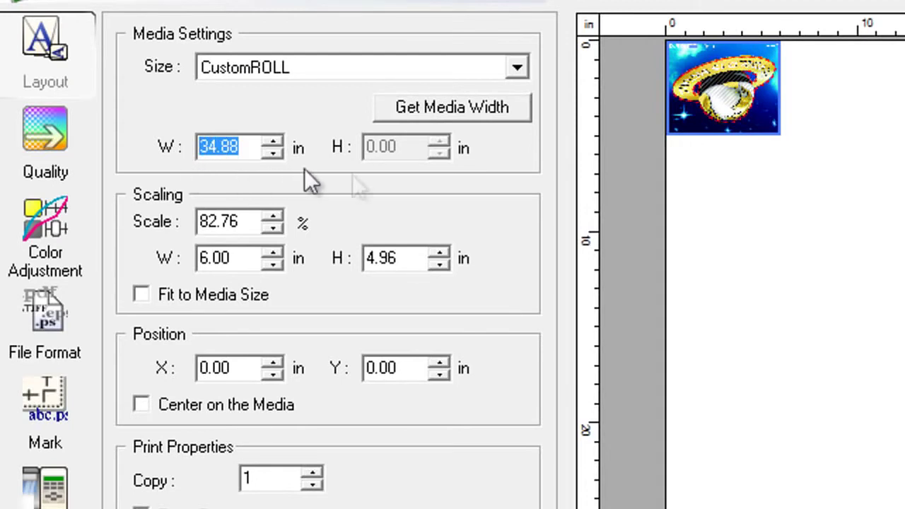
Change the media size to CustomCUT at 34.88 in wide by 13 in high
click(520, 72)
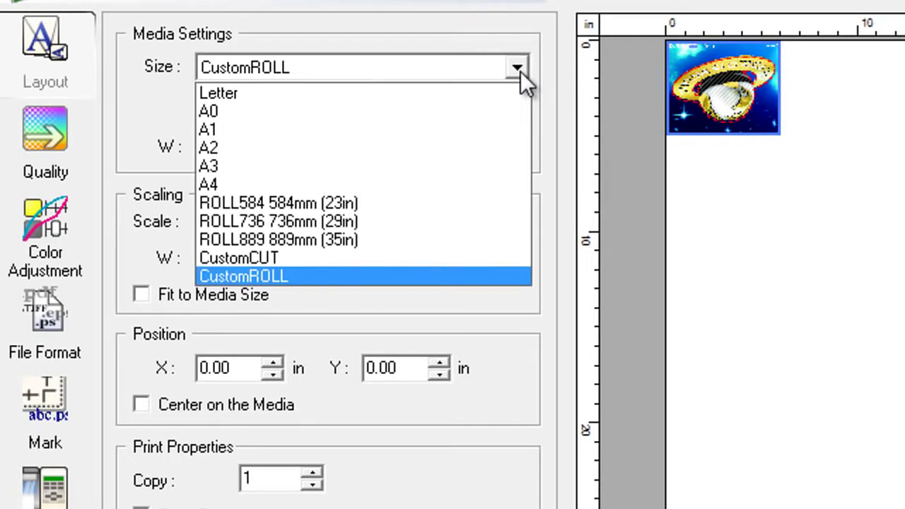
click(523, 252)
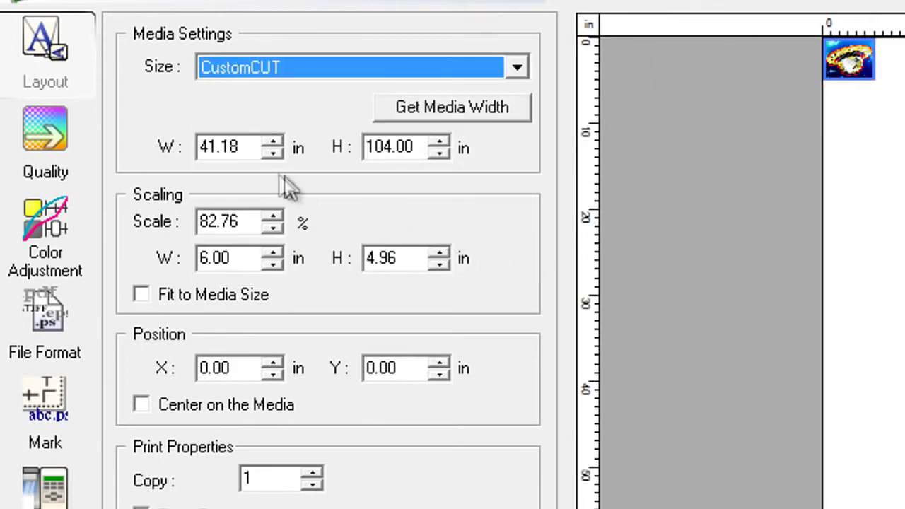
drag(255, 147, 153, 155)
text(34.88)
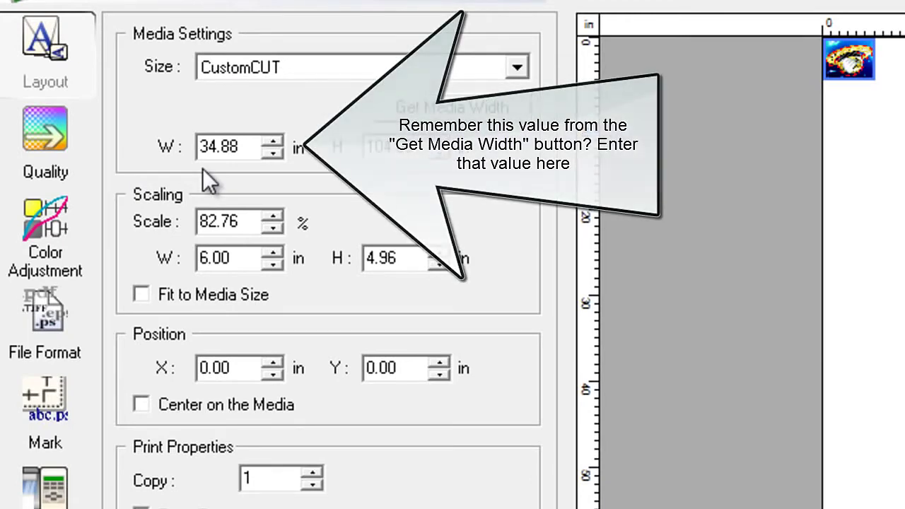
drag(422, 150, 332, 147)
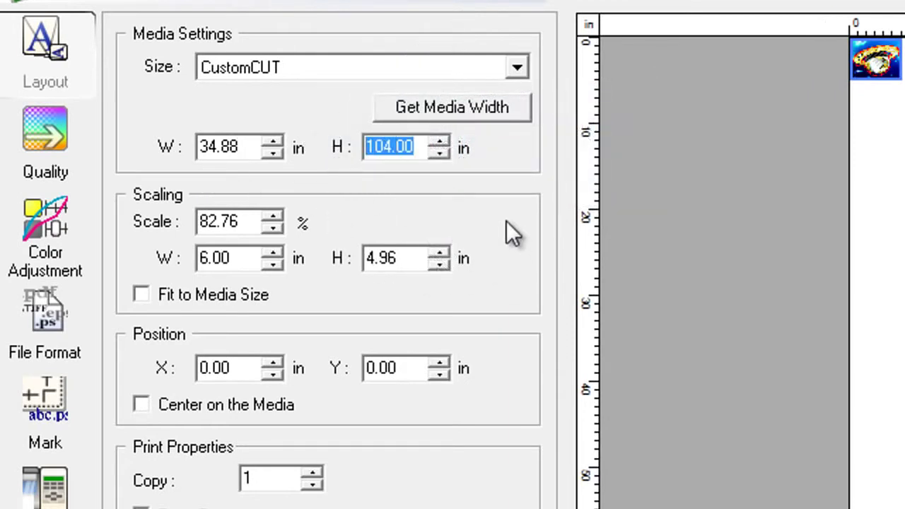
text(13)
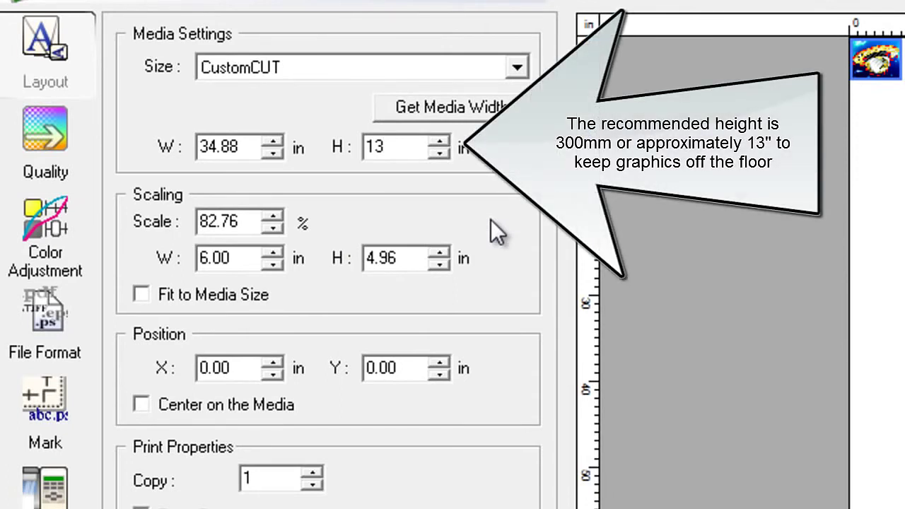
key(Return)
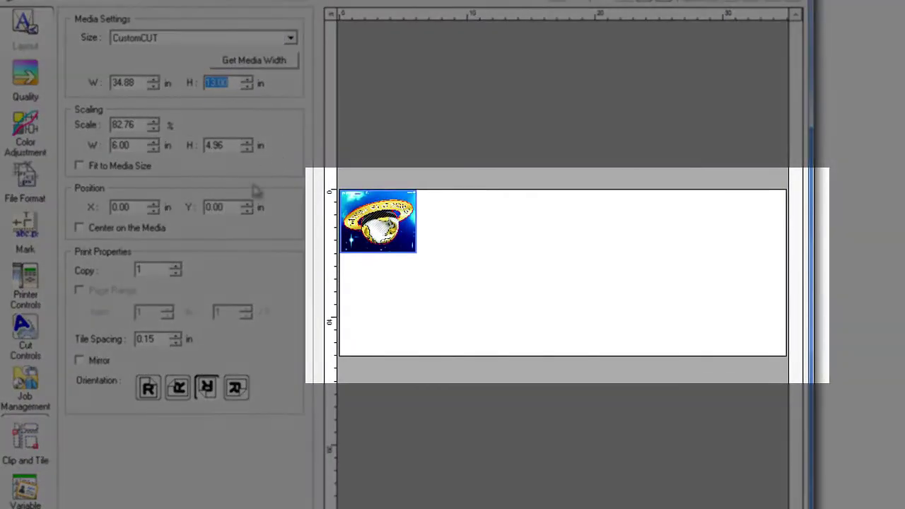
Raise the globe copy count to 10
click(176, 269)
click(176, 269)
click(176, 270)
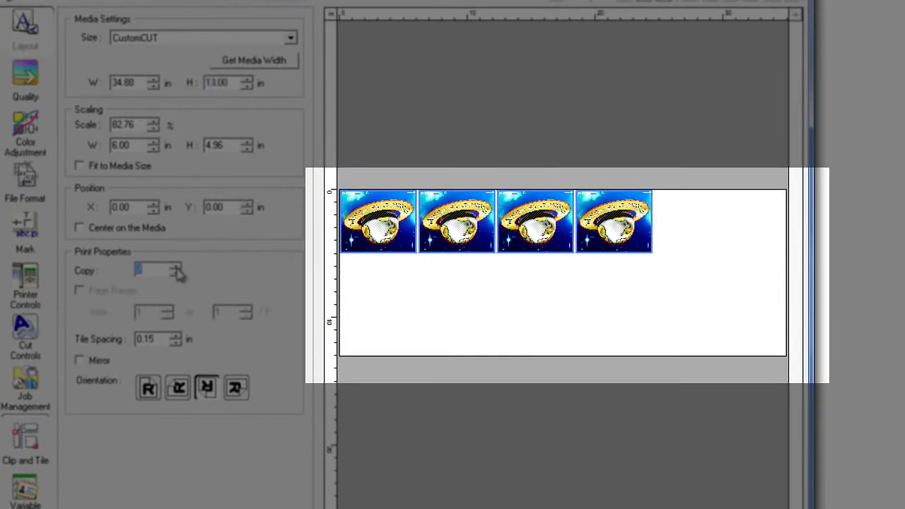
click(176, 269)
click(176, 269)
click(176, 269)
click(176, 269)
click(176, 270)
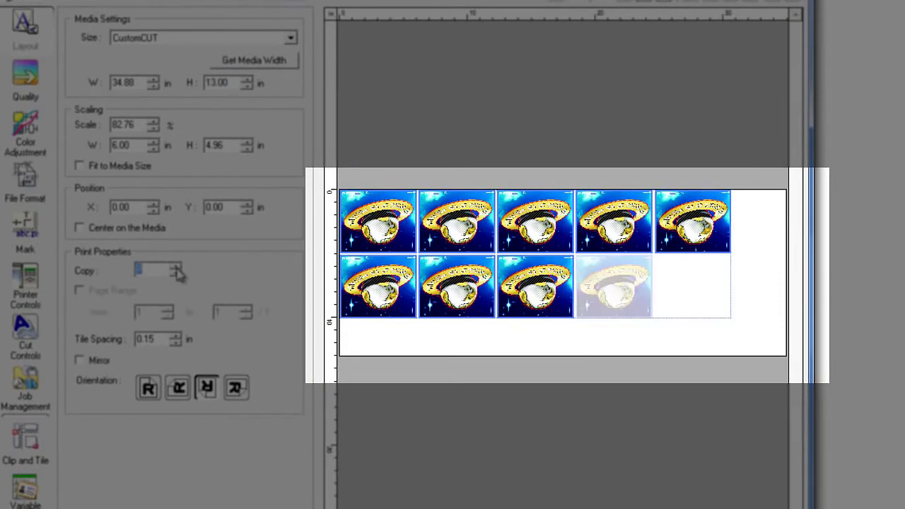
click(176, 269)
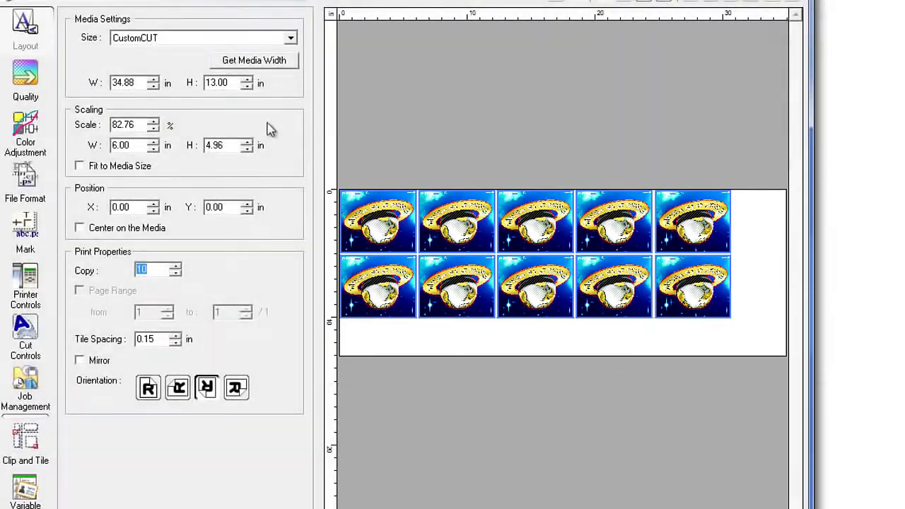
Shorten the CustomCUT media height to 10.25 in, with the ten globes centred on the media
click(246, 86)
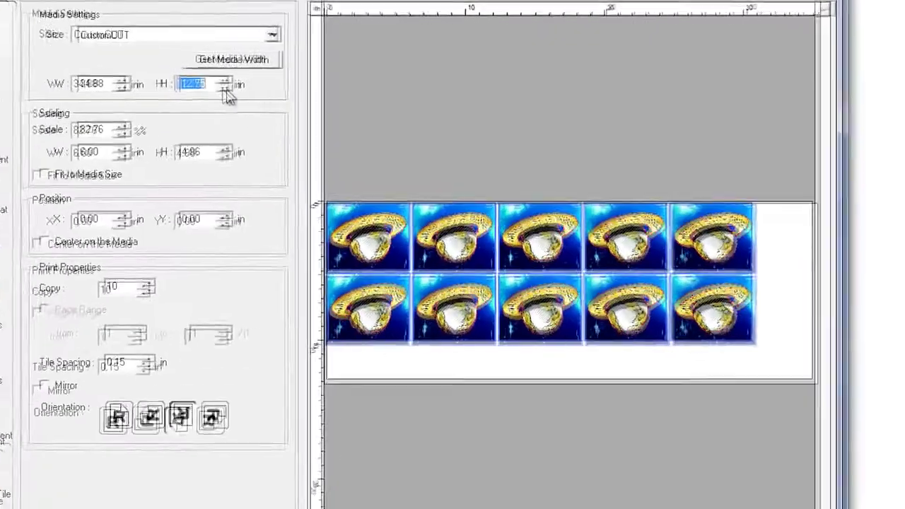
click(225, 89)
click(225, 89)
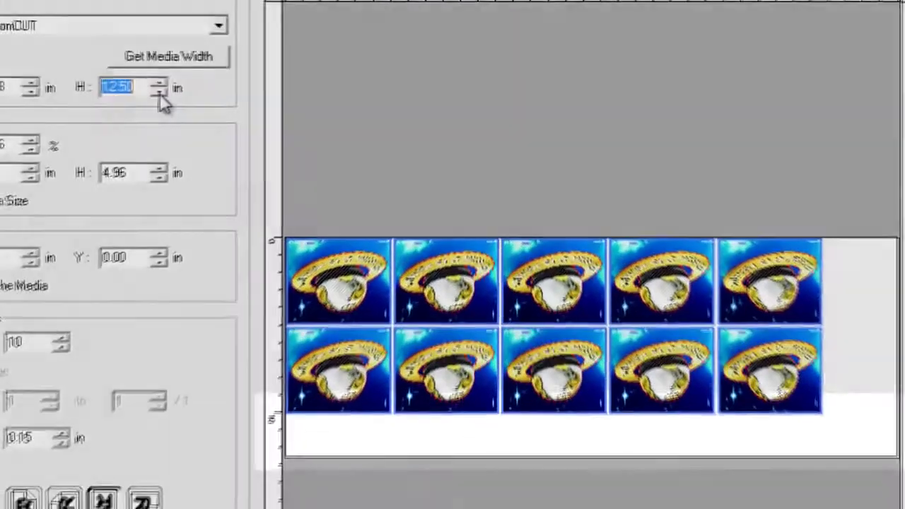
click(224, 89)
click(225, 89)
click(224, 89)
click(155, 93)
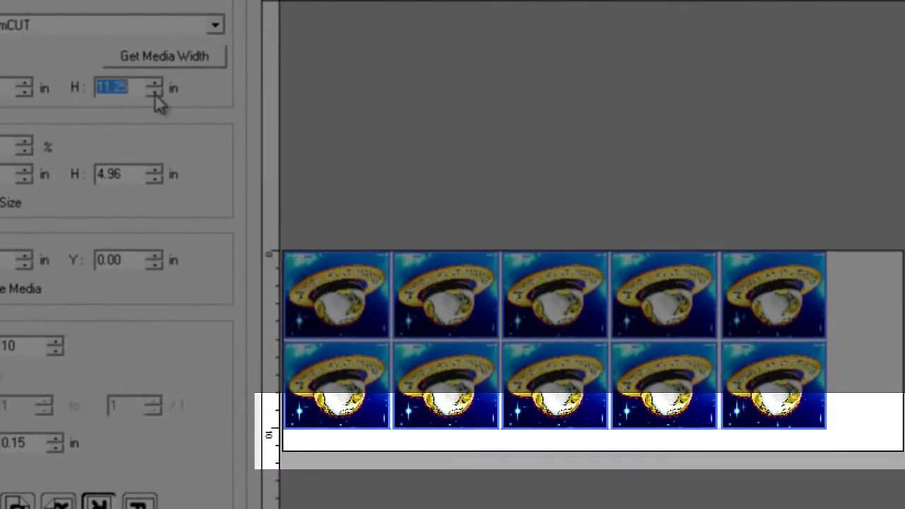
click(155, 93)
click(155, 94)
click(155, 93)
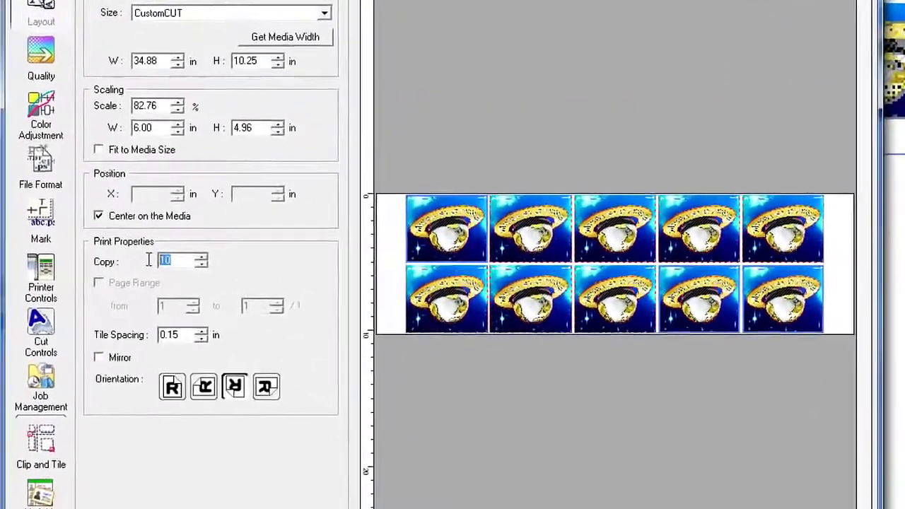
Set the job to 250 copies, check the 25-page preview, and apply the job settings
text(250)
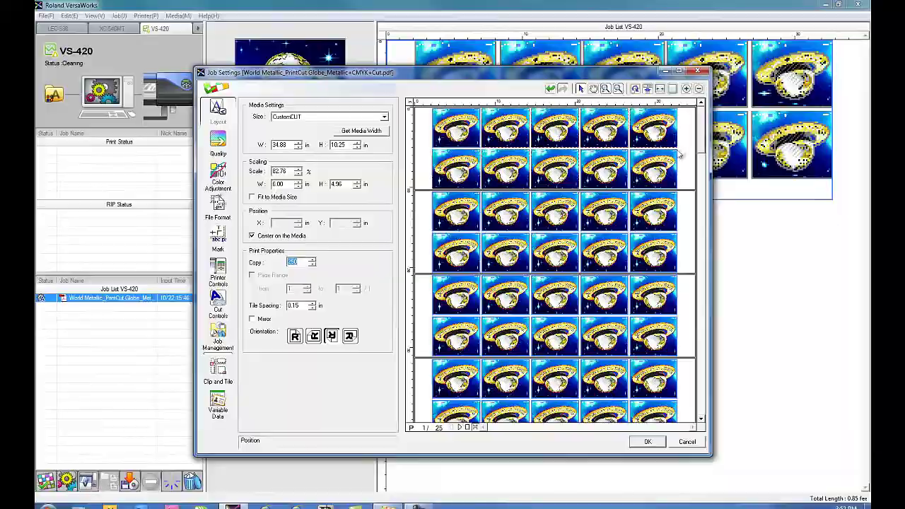
mouse_move(703, 138)
mouse_down()
mouse_move(706, 401)
mouse_move(705, 137)
mouse_up()
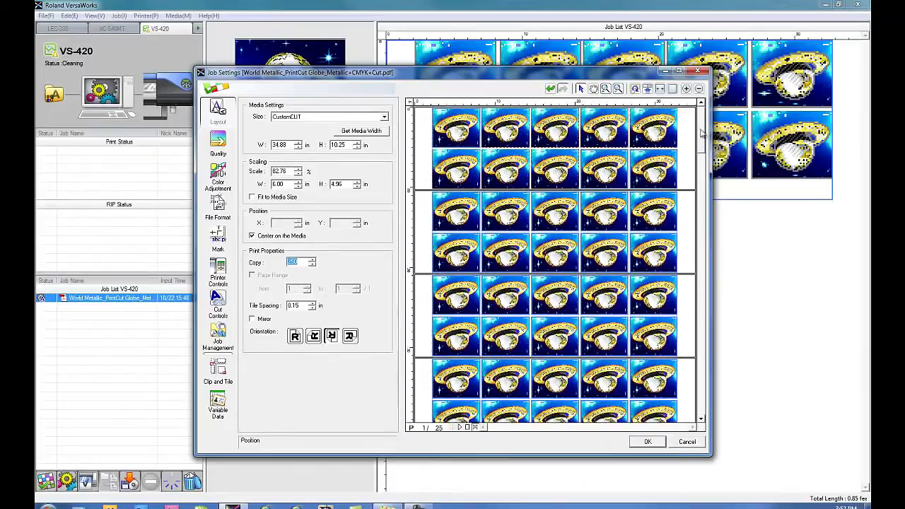
click(648, 442)
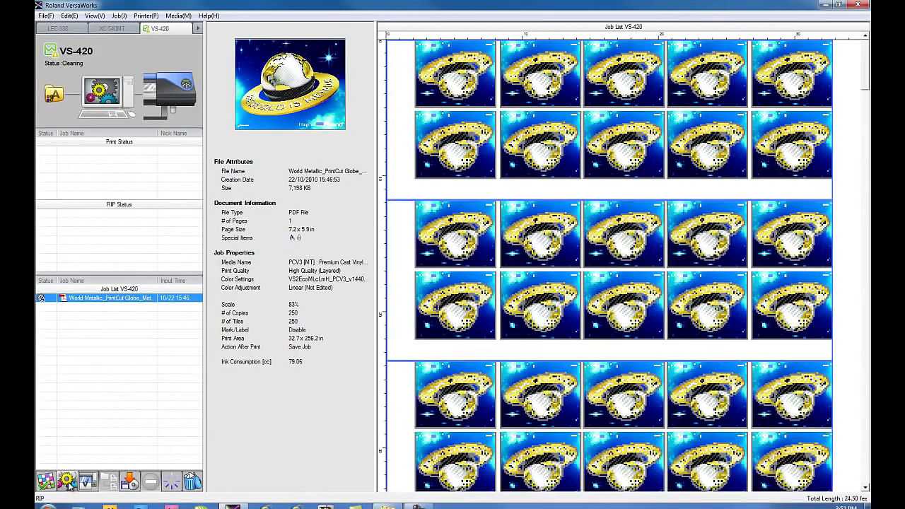